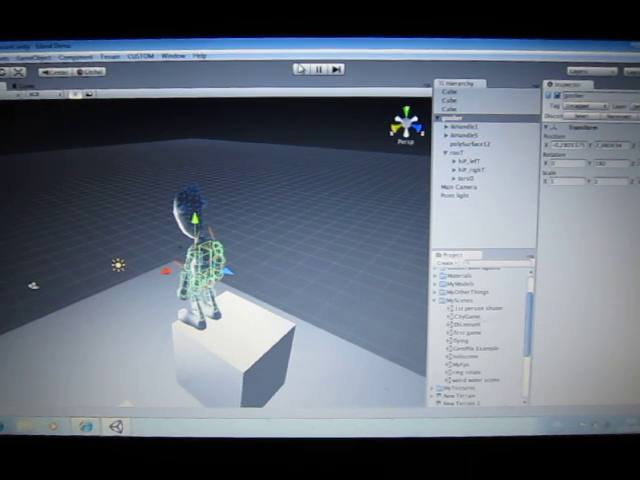
Run the scene once to watch the old ragdoll collapse, then stop the preview
{"action": "left_click", "coordinate": [300, 70]}
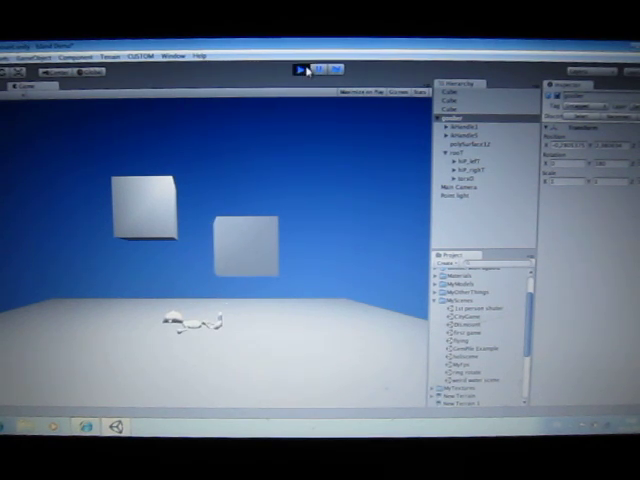
{"action": "left_click", "coordinate": [303, 71]}
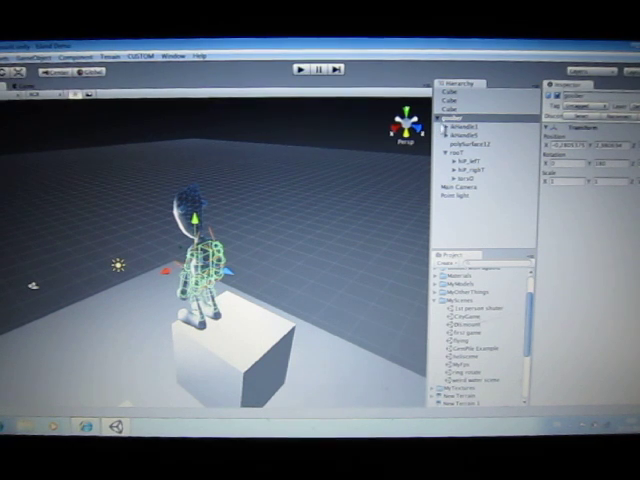
Delete the old character and place a fresh goober model onto the cube
{"action": "left_click", "coordinate": [442, 118]}
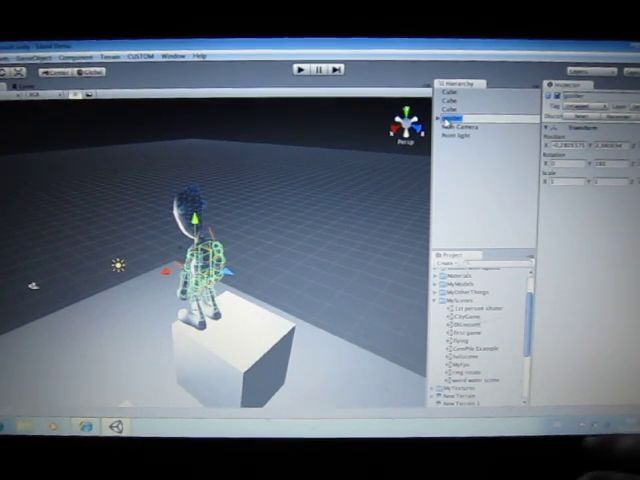
{"action": "left_click", "coordinate": [445, 119]}
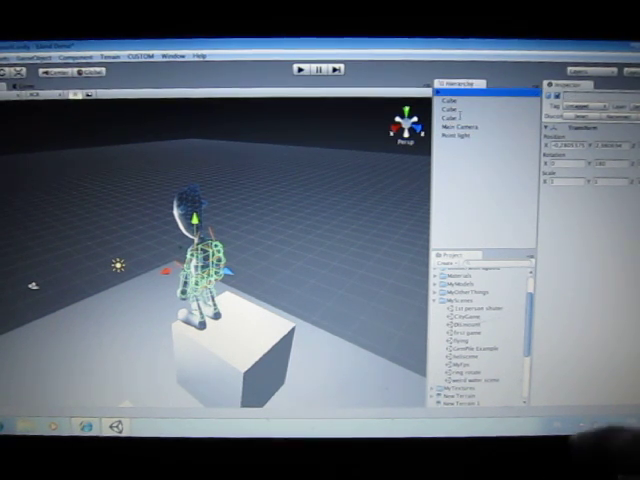
{"action": "key", "text": "Delete"}
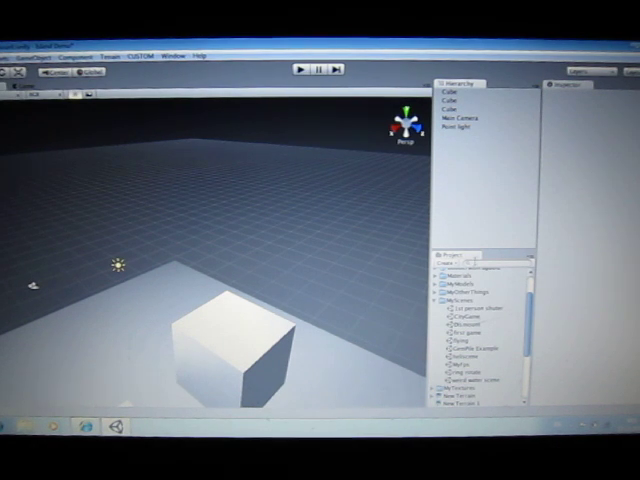
{"action": "scroll", "coordinate": [480, 330], "scroll_direction": "down", "scroll_amount": 5}
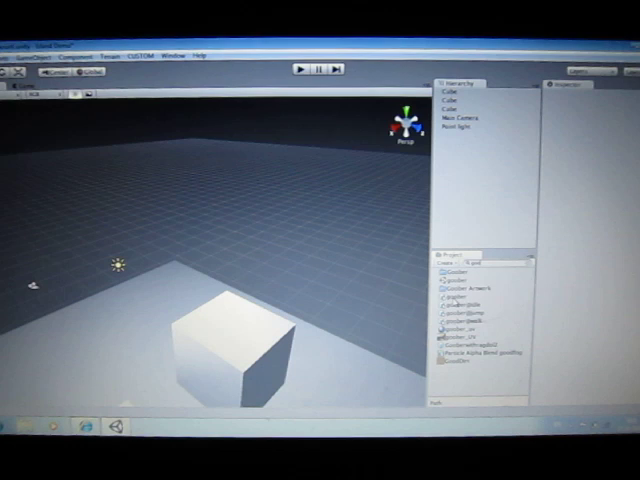
{"action": "mouse_move", "coordinate": [458, 296]}
{"action": "left_mouse_down"}
{"action": "mouse_move", "coordinate": [270, 288]}
{"action": "mouse_move", "coordinate": [205, 268]}
{"action": "left_mouse_up"}
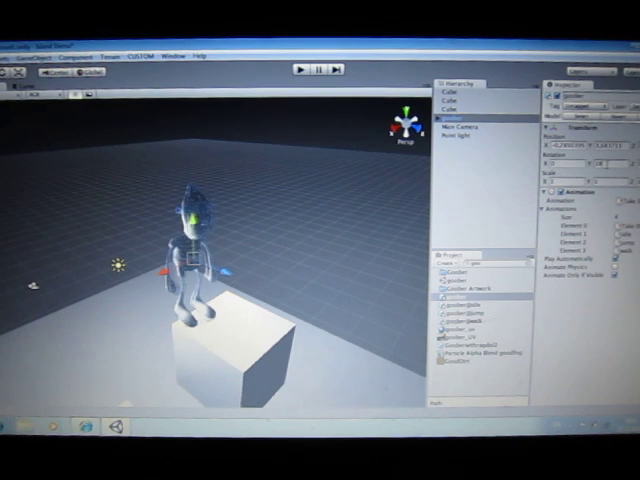
{"action": "type", "text": "180"}
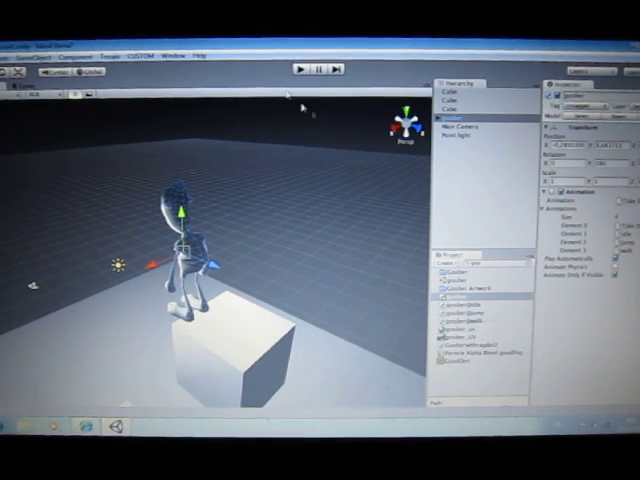
Start the Ragdoll wizard from GameObject > Create Other
{"action": "left_click", "coordinate": [45, 57]}
{"action": "mouse_move", "coordinate": [55, 82]}
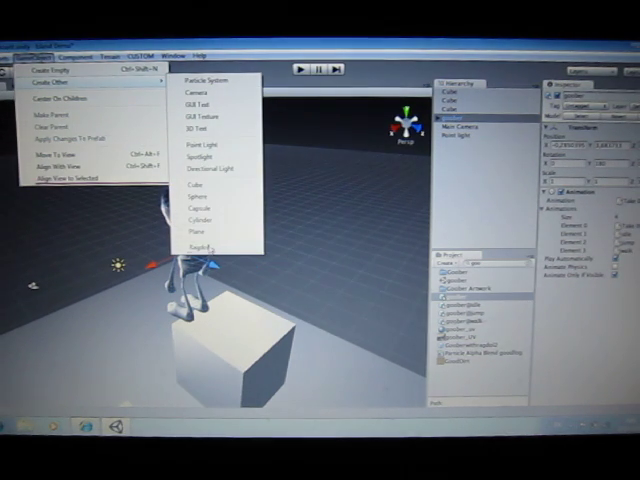
{"action": "left_click", "coordinate": [199, 246]}
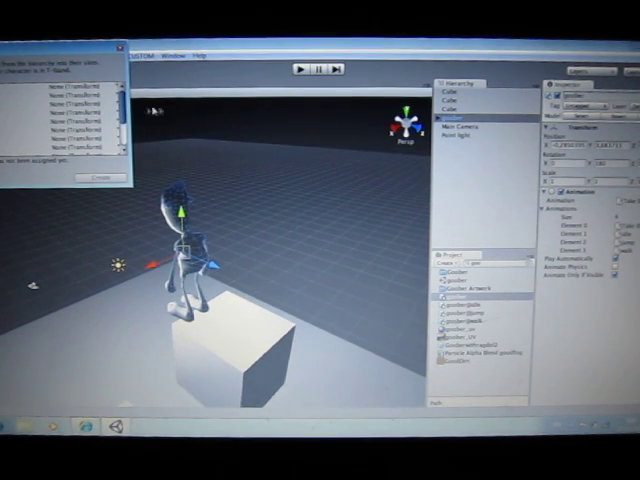
Assign the goober's root bone as the ragdoll's Root
{"action": "left_click", "coordinate": [445, 118]}
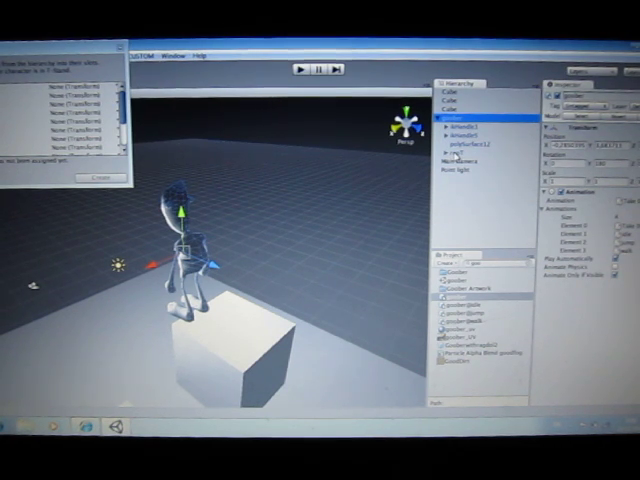
{"action": "left_click", "coordinate": [452, 152]}
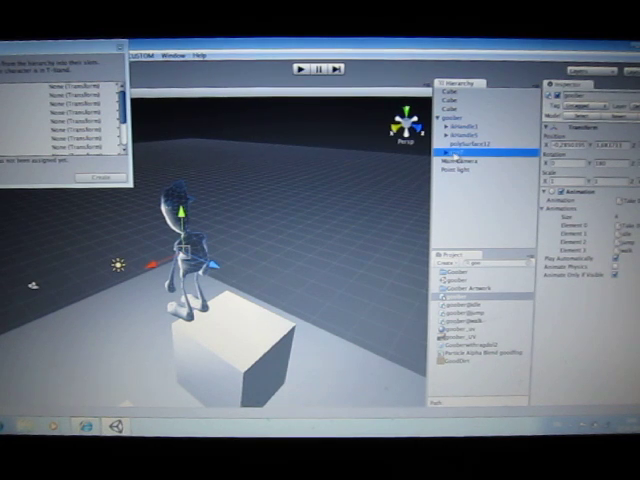
{"action": "left_click", "coordinate": [452, 118]}
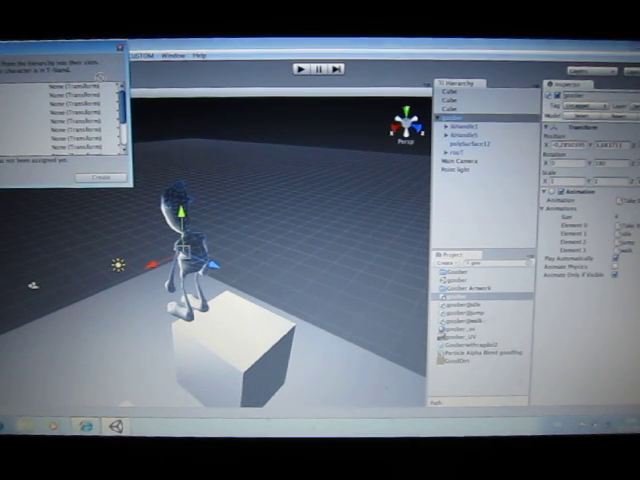
{"action": "left_click_drag", "start_coordinate": [452, 152], "coordinate": [75, 86]}
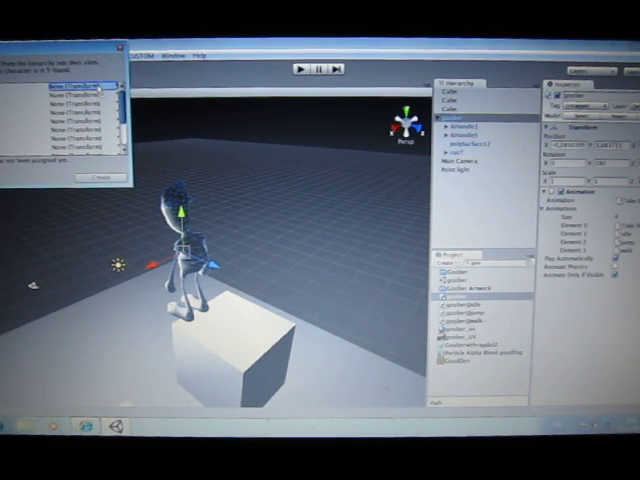
Assign hip_left, knee_left and foot_left to the left leg slots
{"action": "left_click", "coordinate": [446, 153]}
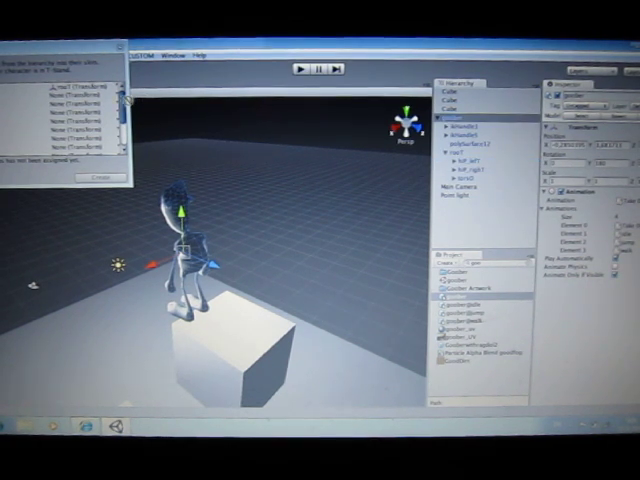
{"action": "left_click", "coordinate": [75, 88]}
{"action": "left_click_drag", "start_coordinate": [465, 160], "coordinate": [78, 96]}
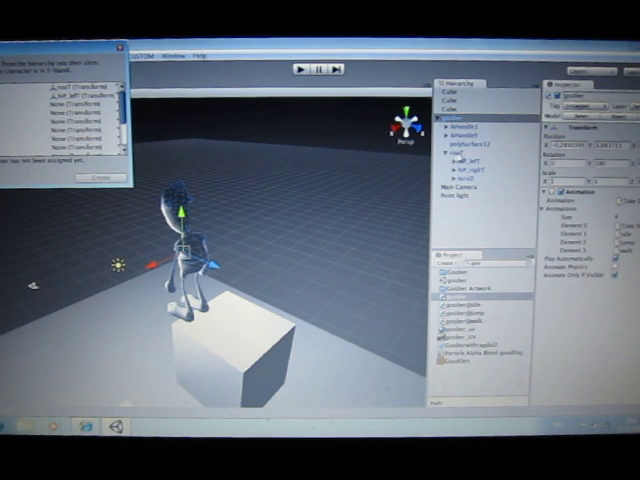
{"action": "left_click", "coordinate": [454, 161]}
{"action": "left_click", "coordinate": [461, 170]}
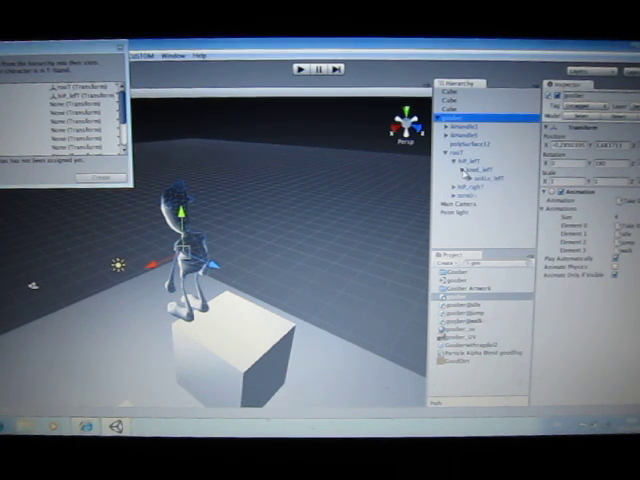
{"action": "left_click", "coordinate": [471, 179]}
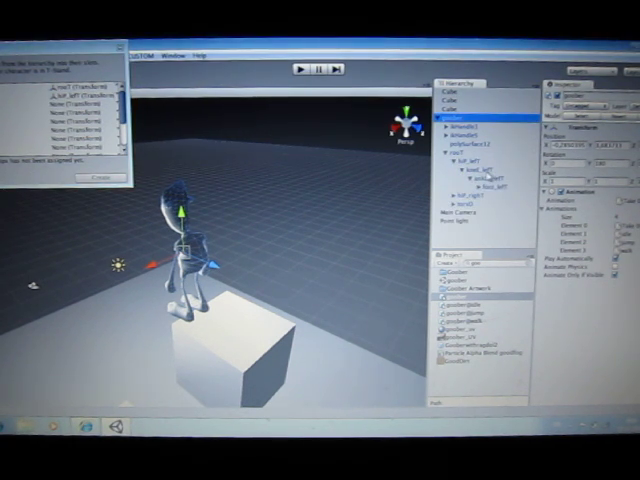
{"action": "left_click_drag", "start_coordinate": [480, 170], "coordinate": [85, 104]}
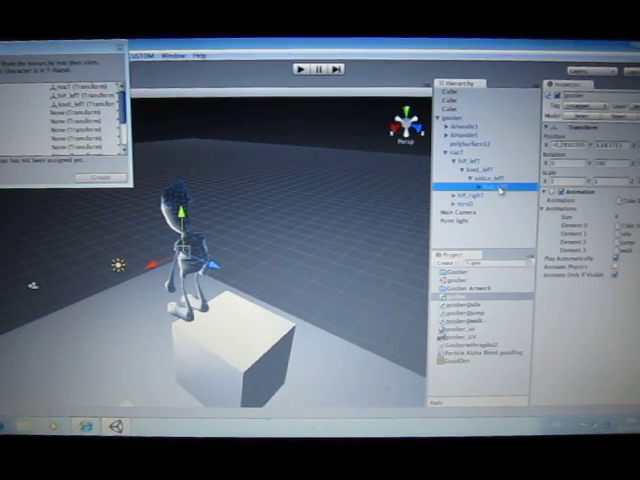
{"action": "left_click_drag", "start_coordinate": [493, 186], "coordinate": [85, 112]}
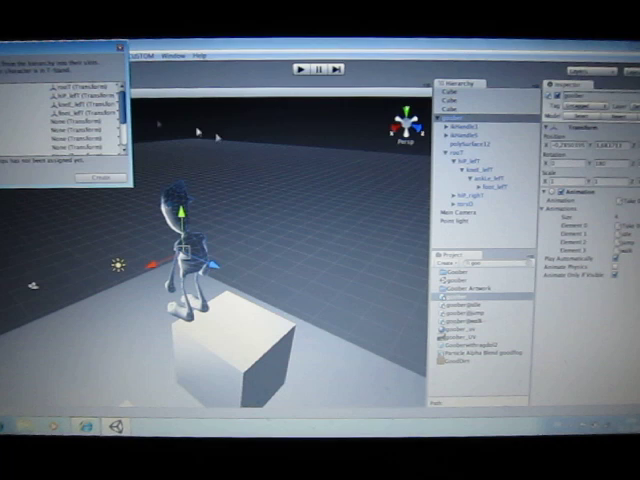
Assign the right hip, knee_right and foot_right to the right leg slots
{"action": "left_click", "coordinate": [453, 161]}
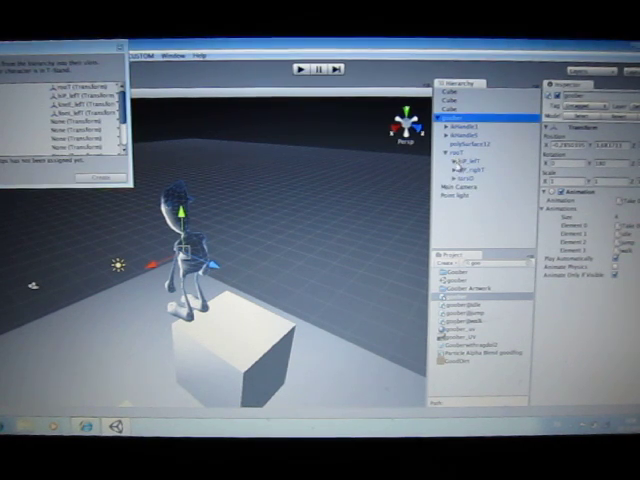
{"action": "left_click", "coordinate": [458, 177]}
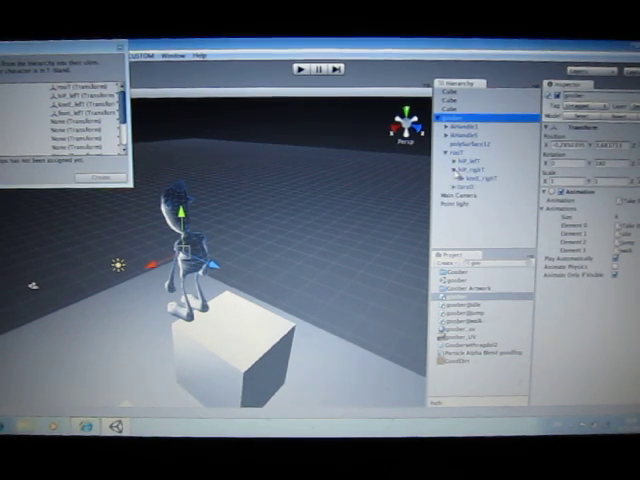
{"action": "left_click", "coordinate": [463, 186]}
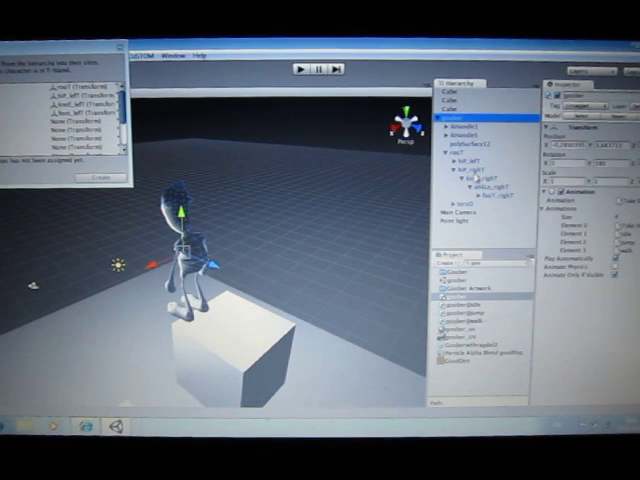
{"action": "left_click", "coordinate": [480, 179]}
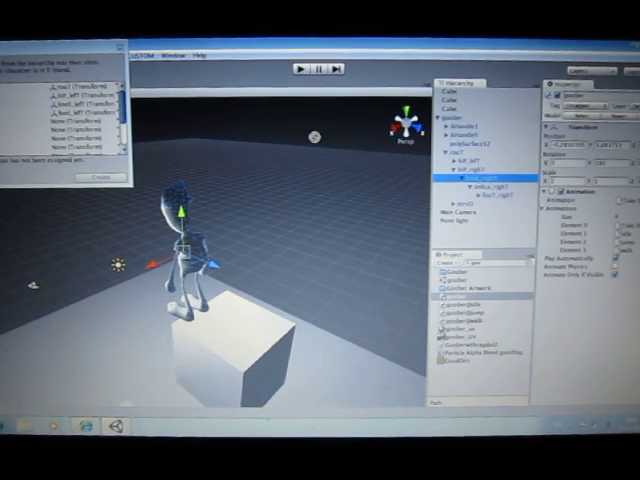
{"action": "left_click_drag", "start_coordinate": [480, 179], "coordinate": [78, 129]}
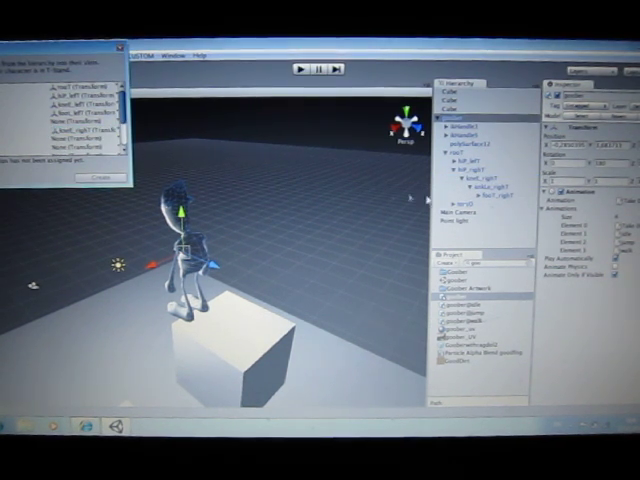
{"action": "left_click_drag", "start_coordinate": [480, 179], "coordinate": [80, 120]}
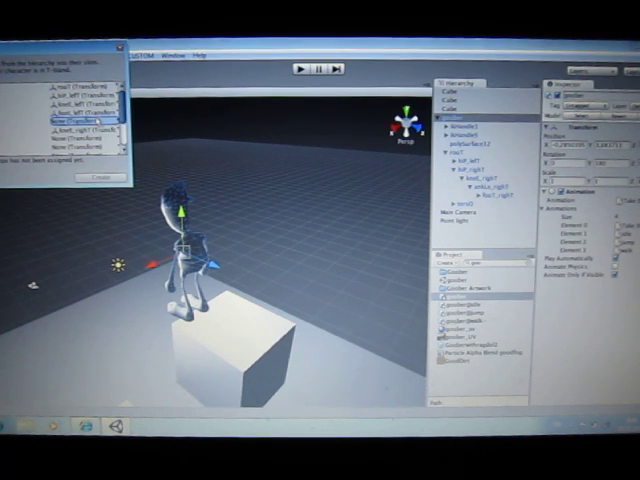
{"action": "left_click_drag", "start_coordinate": [500, 196], "coordinate": [85, 138]}
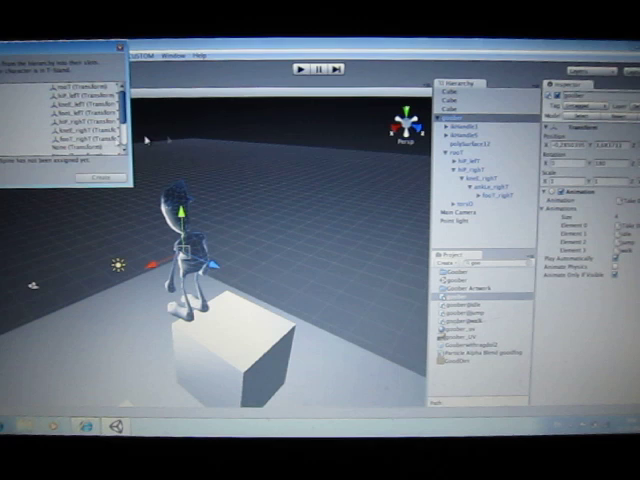
{"action": "scroll", "coordinate": [85, 120], "scroll_direction": "down", "scroll_amount": 5}
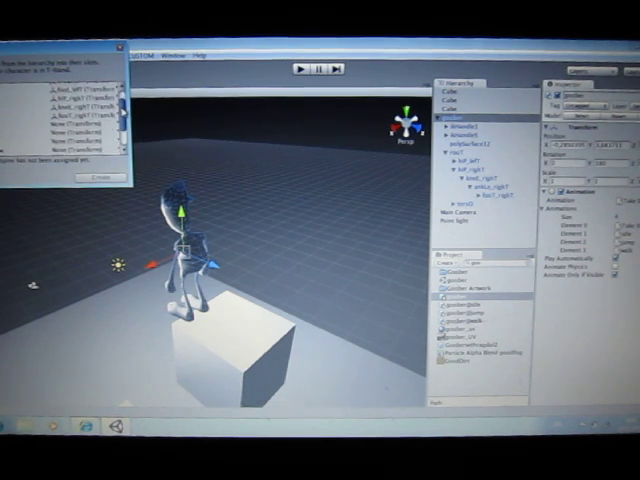
Assign shoulder_left and elbow_left to the left arm slots
{"action": "left_click", "coordinate": [455, 172]}
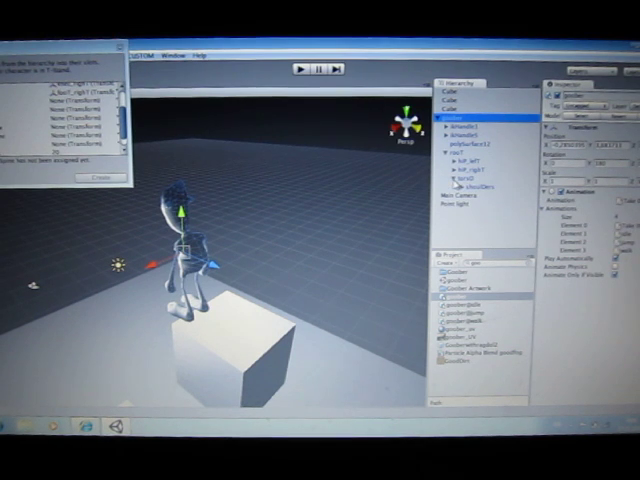
{"action": "left_click", "coordinate": [458, 186]}
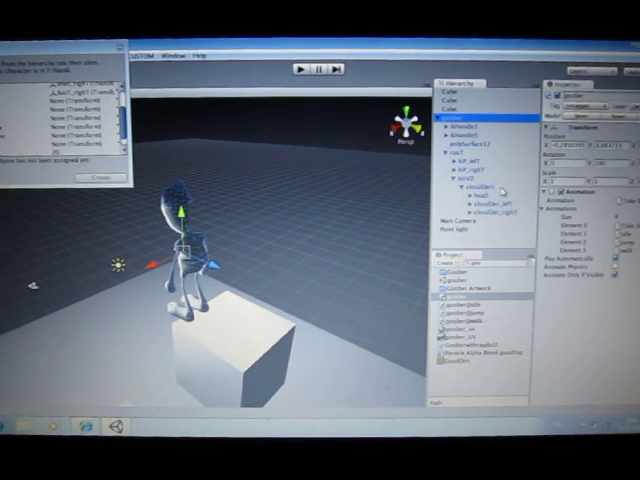
{"action": "left_click", "coordinate": [471, 204]}
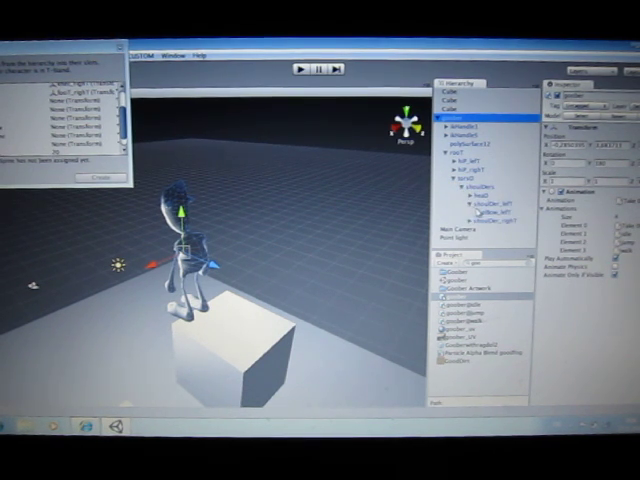
{"action": "left_click", "coordinate": [478, 212]}
{"action": "left_click", "coordinate": [479, 213]}
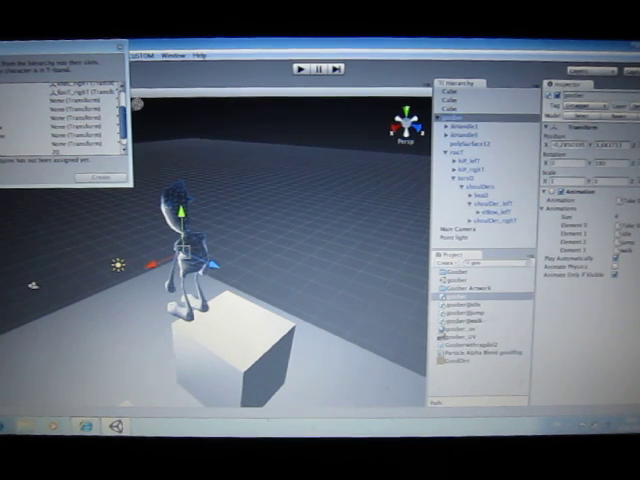
{"action": "left_click_drag", "start_coordinate": [488, 203], "coordinate": [85, 104]}
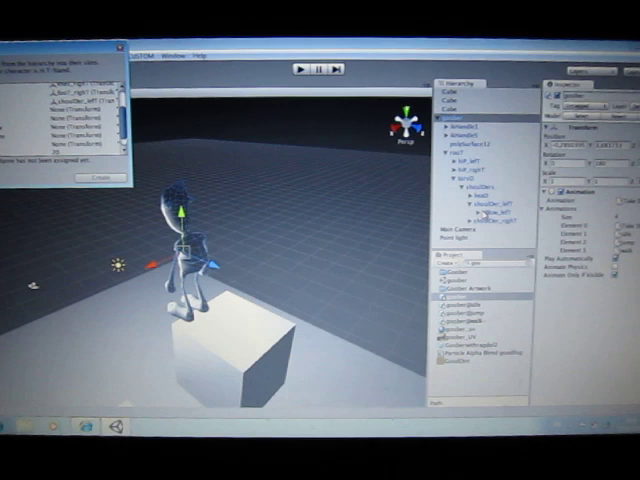
{"action": "left_click_drag", "start_coordinate": [490, 212], "coordinate": [75, 109]}
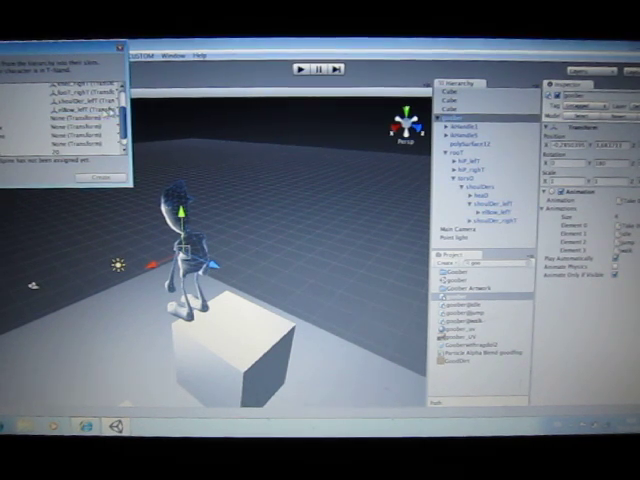
Assign shoulder_right and elbow_right to the right arm slots
{"action": "left_click", "coordinate": [470, 203]}
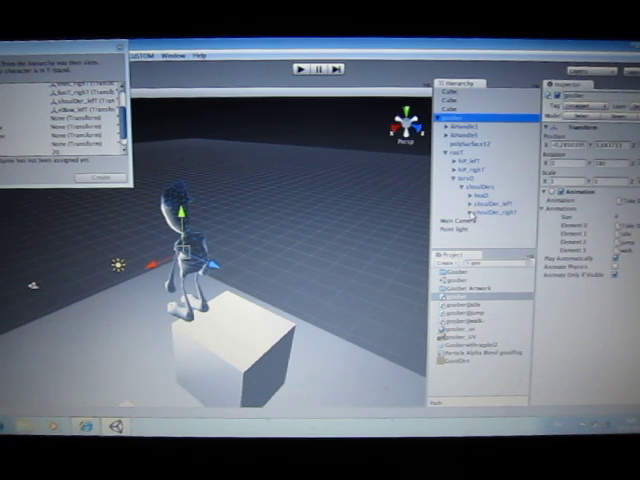
{"action": "left_click", "coordinate": [471, 213]}
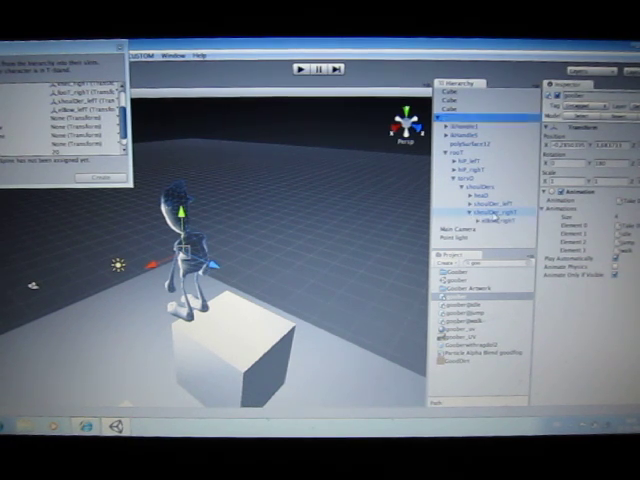
{"action": "left_click", "coordinate": [80, 117]}
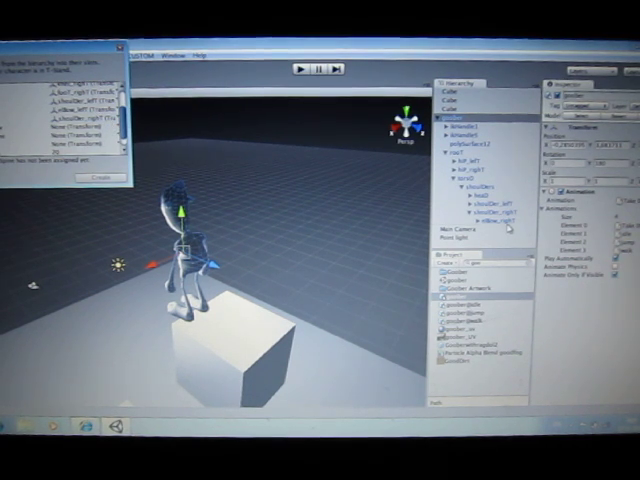
{"action": "left_click_drag", "start_coordinate": [495, 220], "coordinate": [95, 127]}
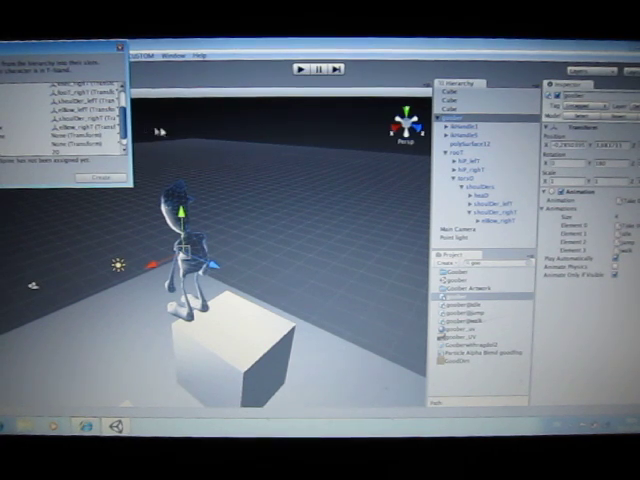
Fill the remaining middle spine and head slots with the torso bone
{"action": "left_click", "coordinate": [462, 187]}
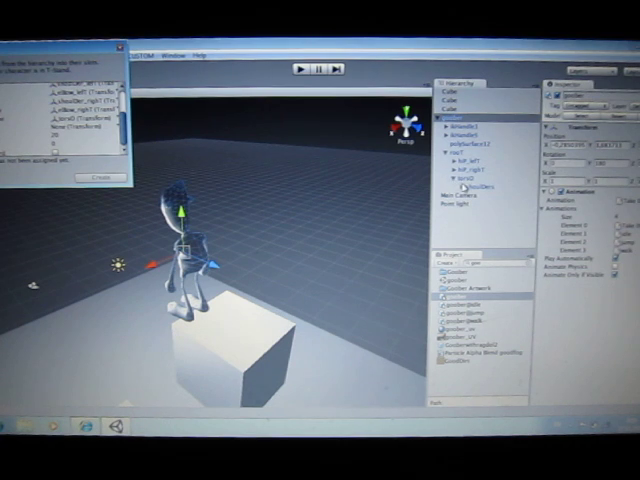
{"action": "left_click", "coordinate": [456, 187]}
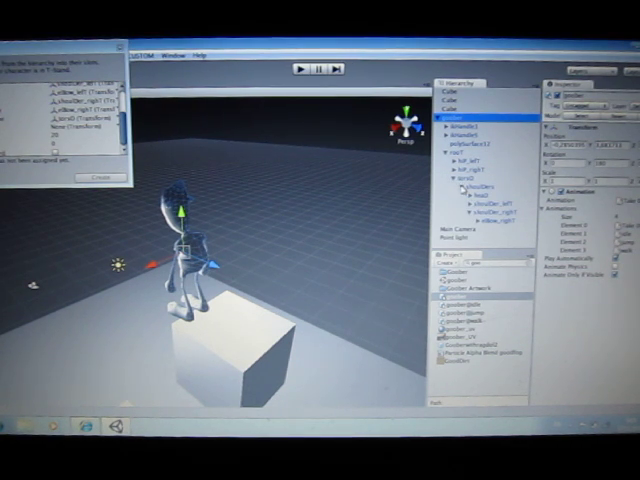
{"action": "left_click", "coordinate": [458, 179]}
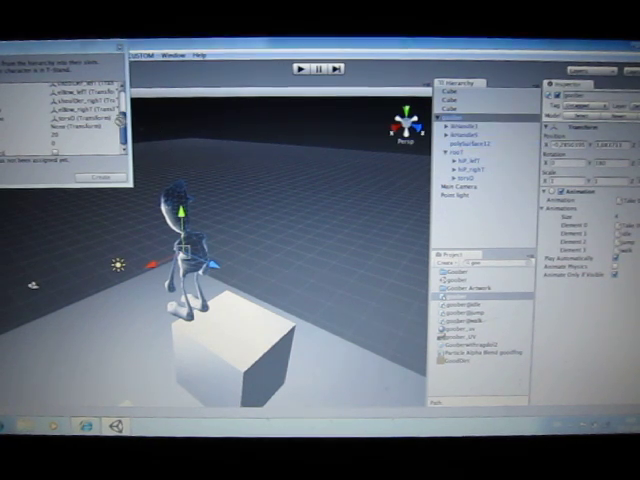
{"action": "left_click", "coordinate": [108, 127]}
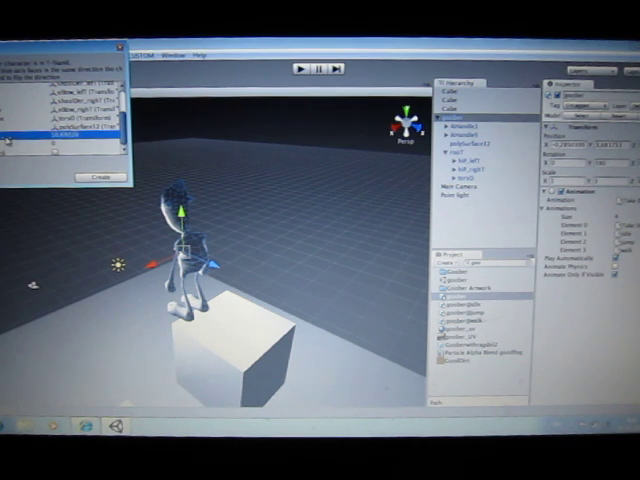
Create the ragdoll and view the goober from the Right and Back
{"action": "left_click", "coordinate": [100, 177]}
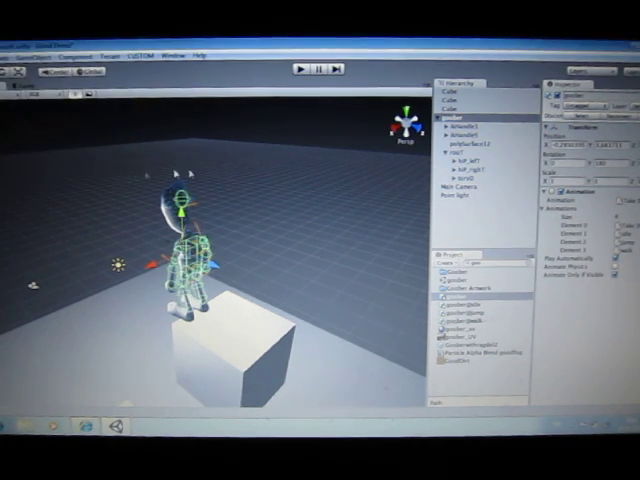
{"action": "left_click", "coordinate": [392, 124]}
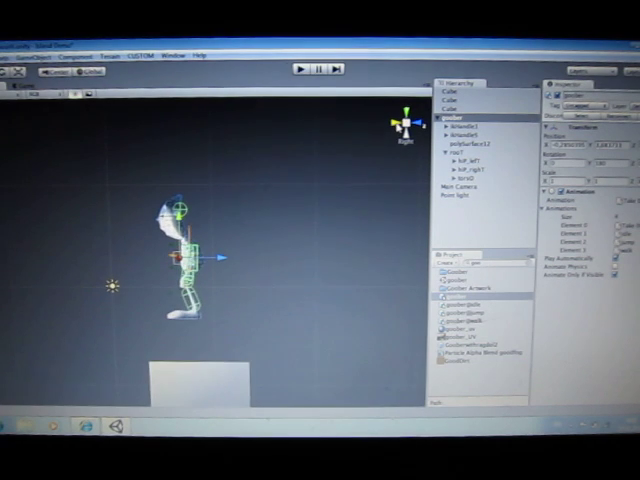
{"action": "left_click", "coordinate": [420, 124]}
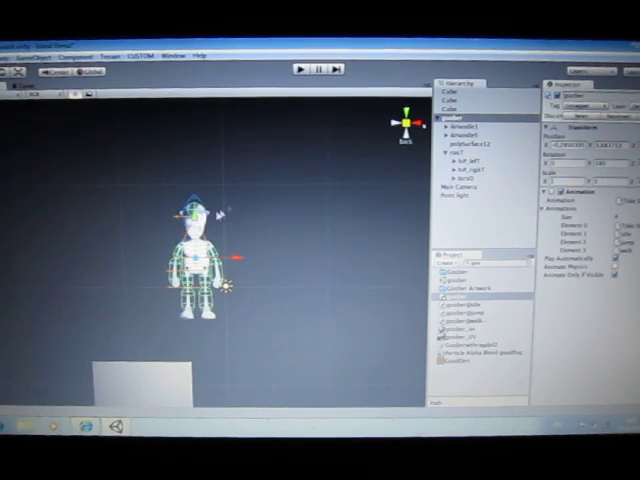
Play the scene to watch the goober collapse onto the ground, then stop
{"action": "left_click", "coordinate": [301, 69]}
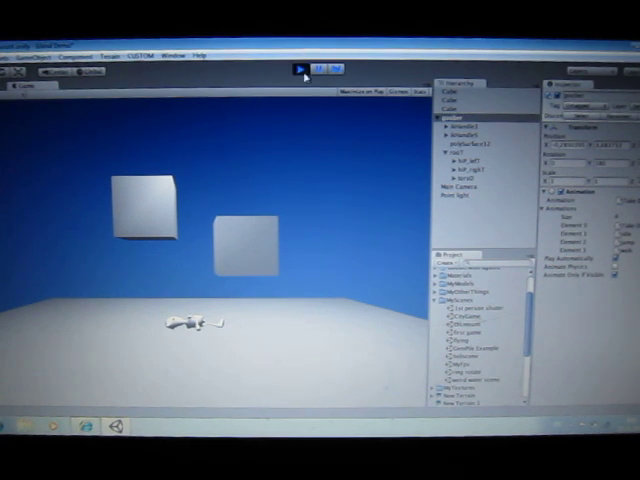
{"action": "left_click", "coordinate": [300, 69]}
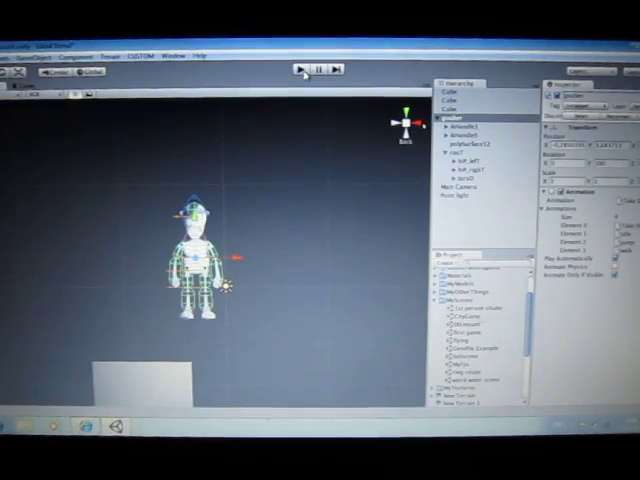